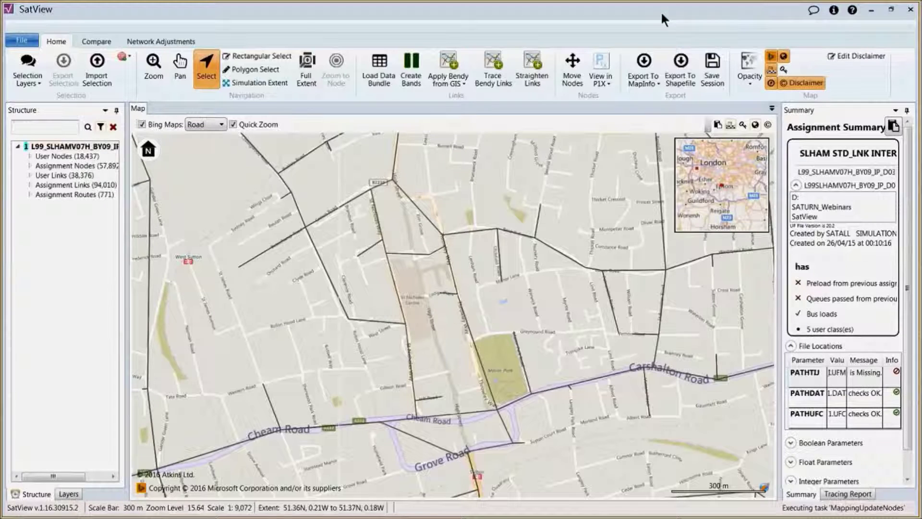
# Trace bendy links for the links in the visible area, keeping existing bendy links and the shown tracing parameters.
pyautogui.click(172, 42)
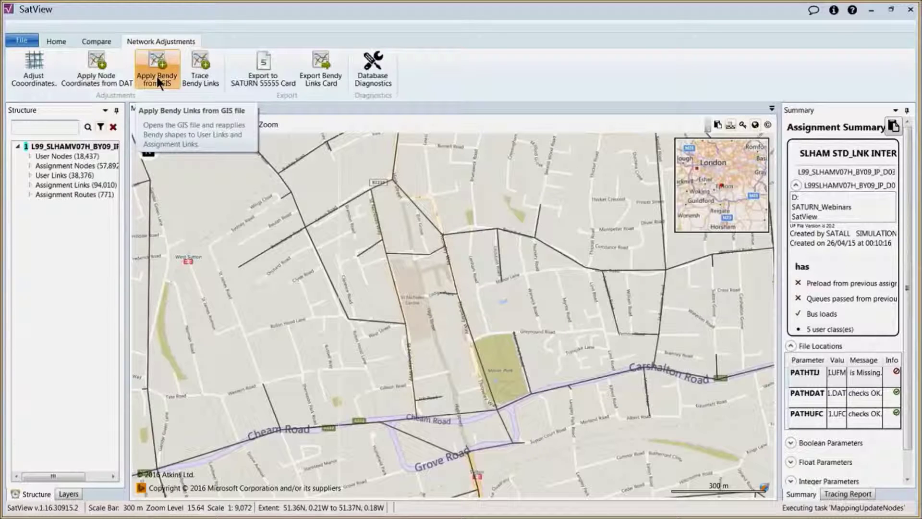
pyautogui.click(61, 41)
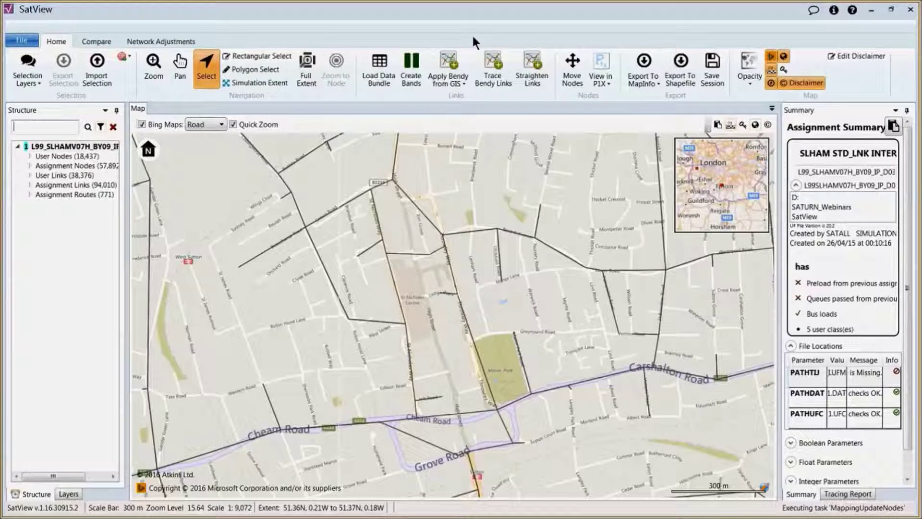
pyautogui.click(493, 72)
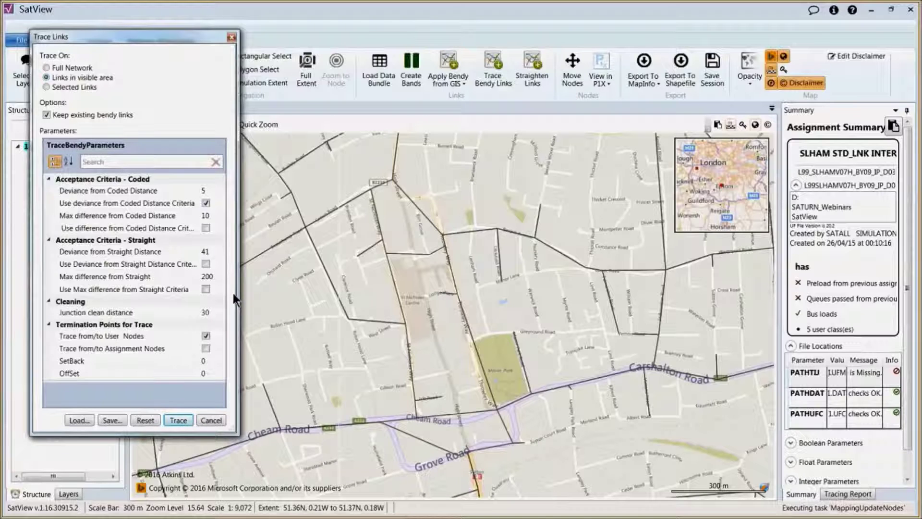
pyautogui.click(178, 420)
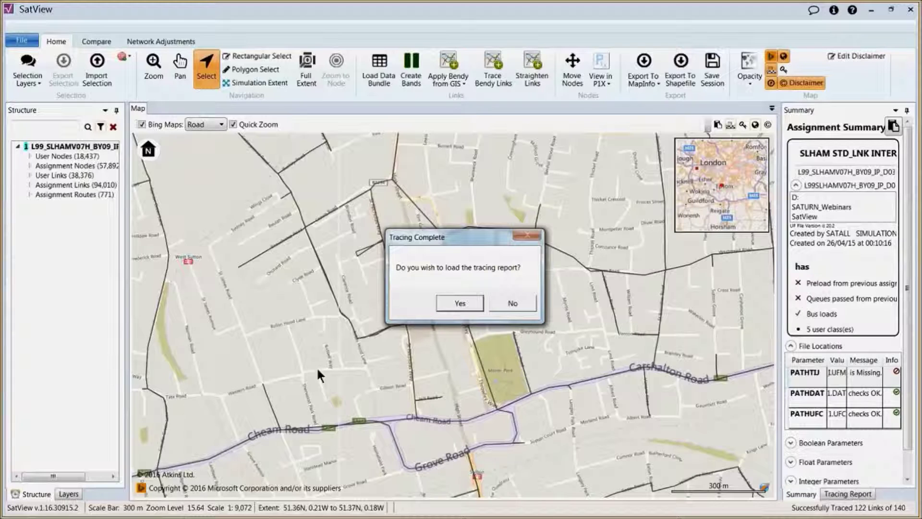
# Load the tracing report for the completed trace and widen its pane to show more columns.
pyautogui.click(457, 303)
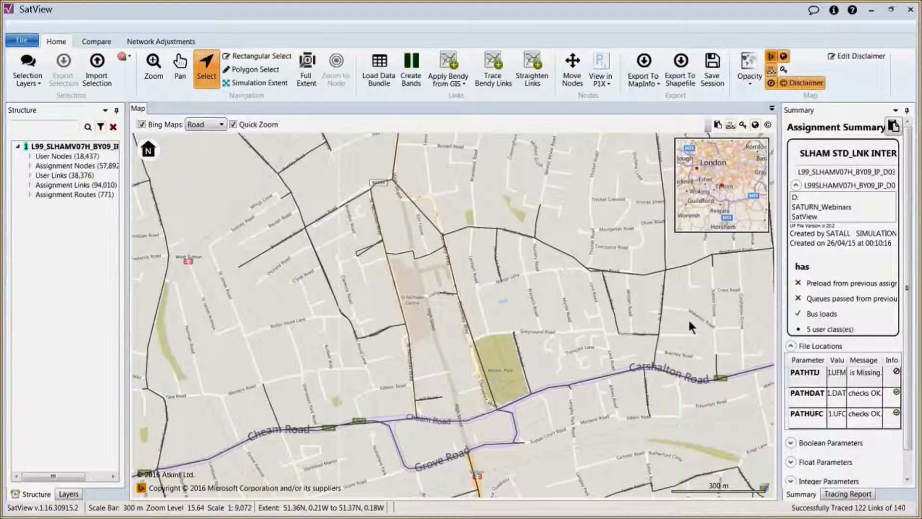
pyautogui.click(854, 495)
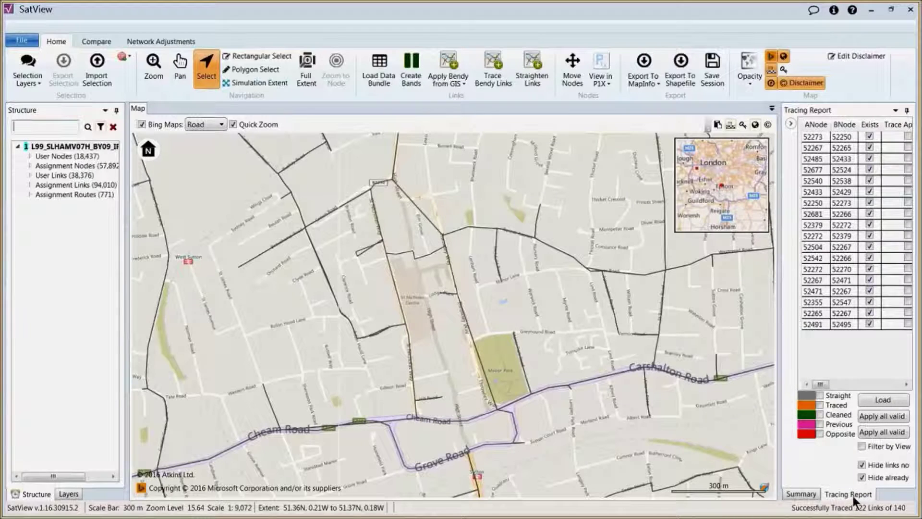
pyautogui.moveTo(780, 404); pyautogui.dragTo(643, 400)
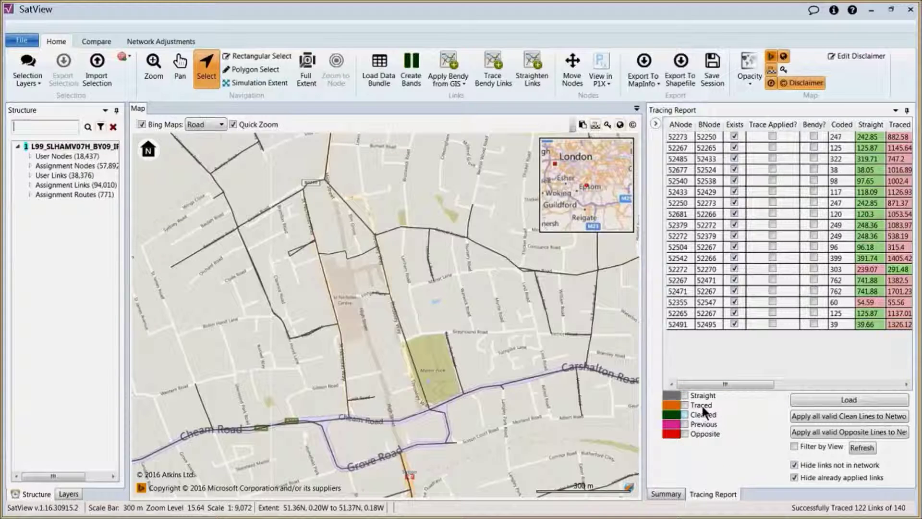
# Locate the link from node 52250 to 52273 and display its straight, traced, cleaned and previous lines on the map.
pyautogui.click(680, 203)
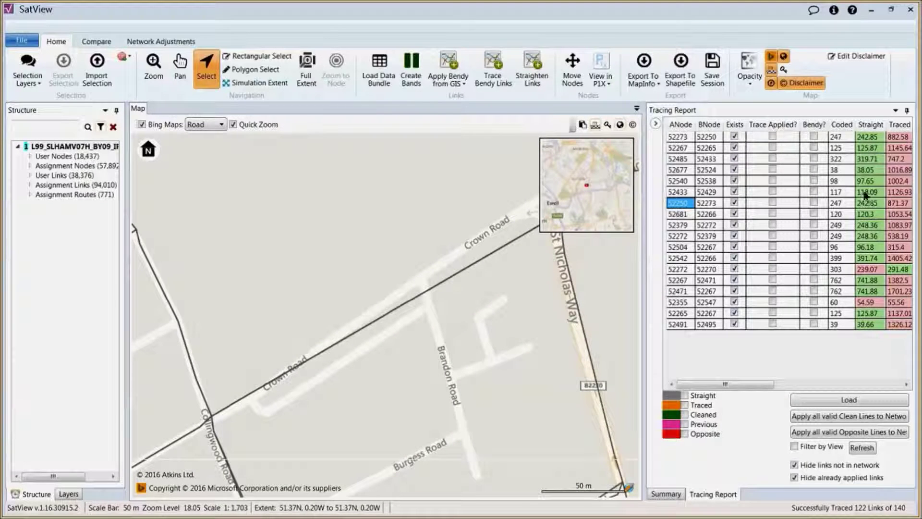
pyautogui.click(696, 395)
pyautogui.click(694, 405)
pyautogui.click(694, 414)
pyautogui.click(697, 426)
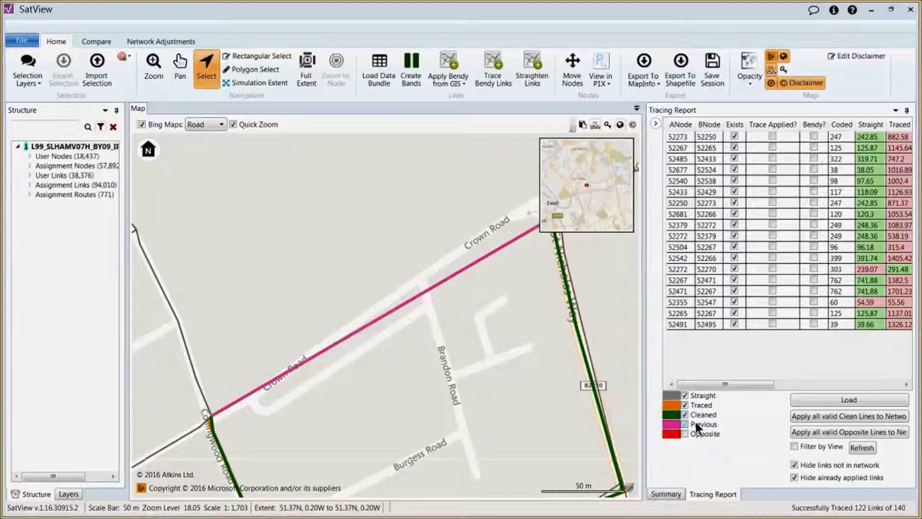
pyautogui.moveTo(523, 378); pyautogui.dragTo(492, 327)
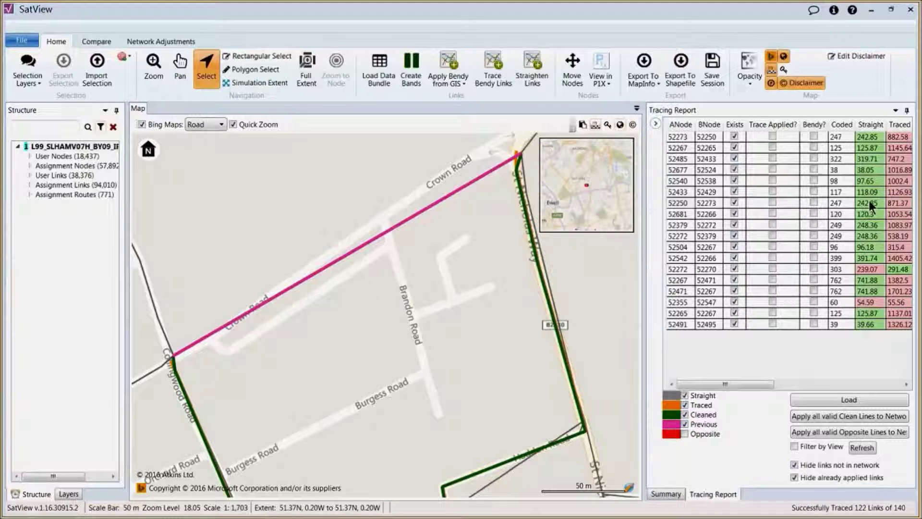
# Try to apply the traced line to the link from node 52250 to 52273 in the tracing report.
pyautogui.moveTo(737, 384); pyautogui.dragTo(768, 383)
pyautogui.rightClick(820, 204)
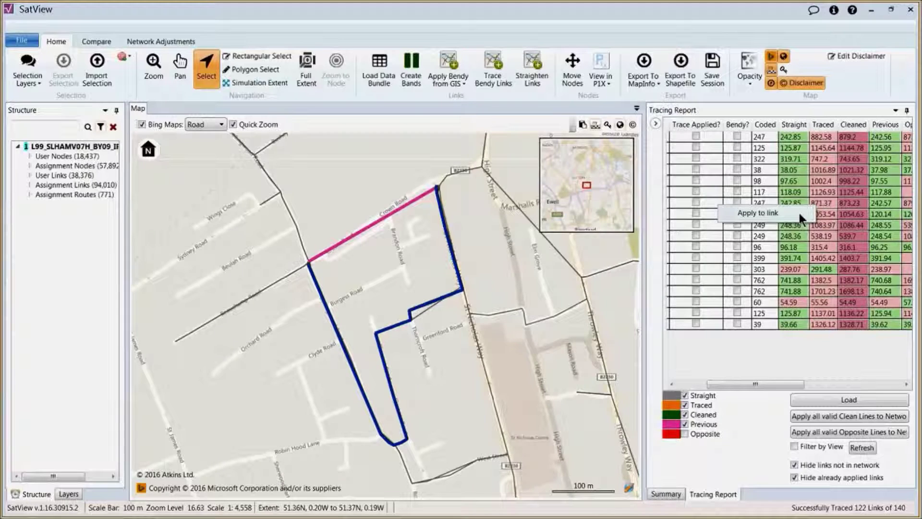
pyautogui.click(799, 213)
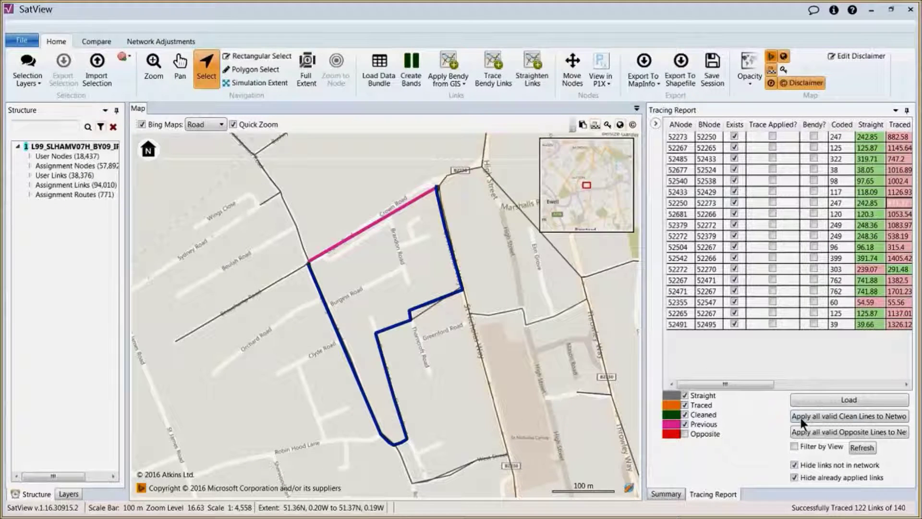
pyautogui.moveTo(766, 384); pyautogui.dragTo(803, 382)
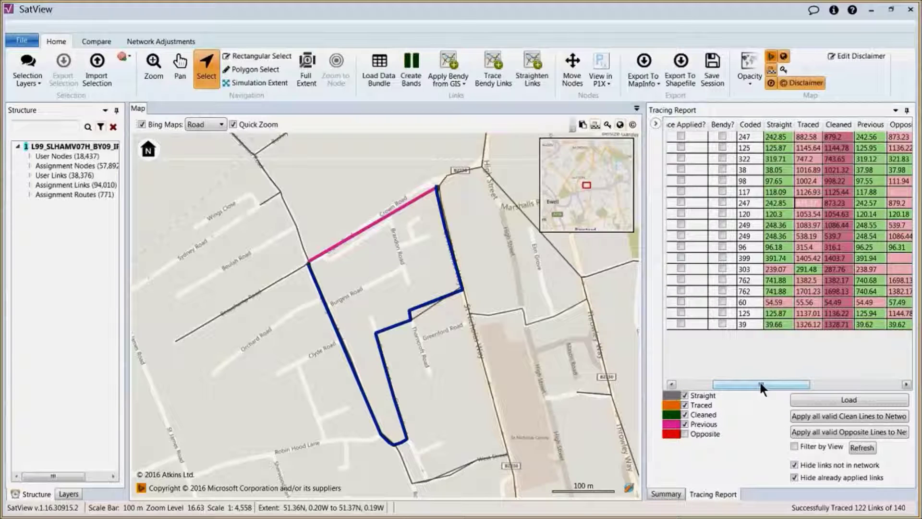
pyautogui.click(819, 401)
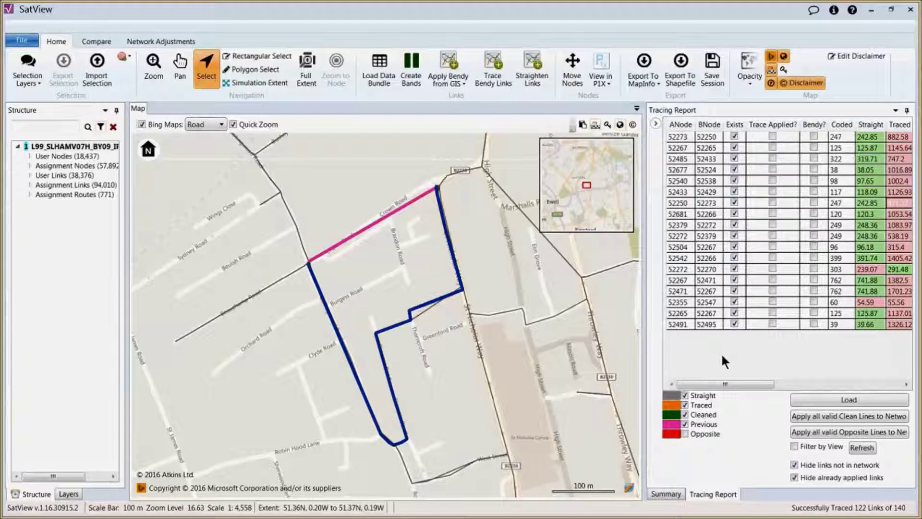
# Narrow the tracing report pane to enlarge the map and clear the highlighted link.
pyautogui.moveTo(644, 313)
pyautogui.mouseDown()
pyautogui.moveTo(915, 404)
pyautogui.moveTo(815, 356)
pyautogui.mouseUp()
pyautogui.click(595, 275)
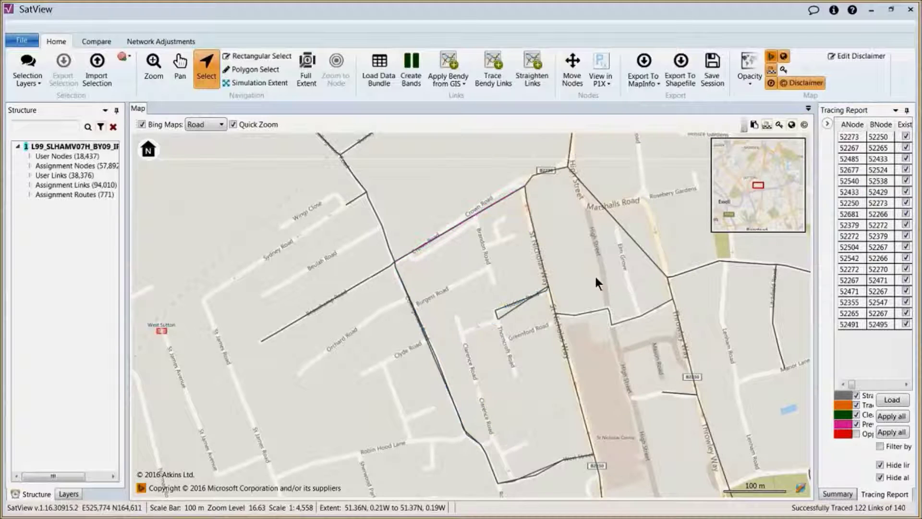
# Move the node at the Crown Road and High Street junction slightly north and retrace the straightened bendy link.
pyautogui.scroll(-2, 594, 274)
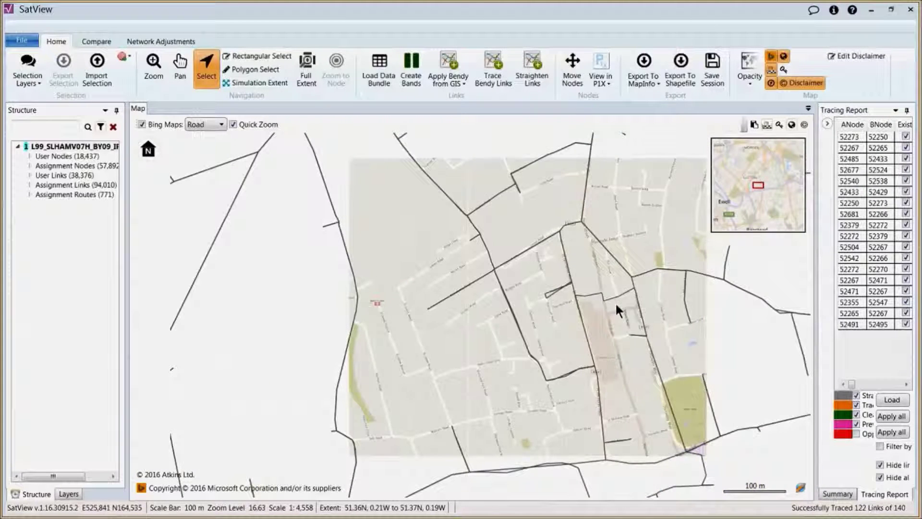
pyautogui.scroll(-1, 504, 298)
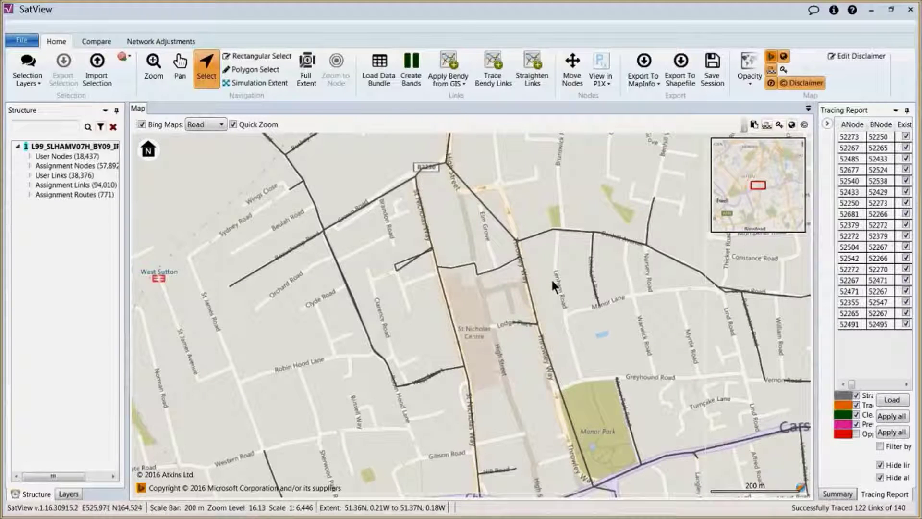
pyautogui.moveTo(552, 264); pyautogui.dragTo(547, 321)
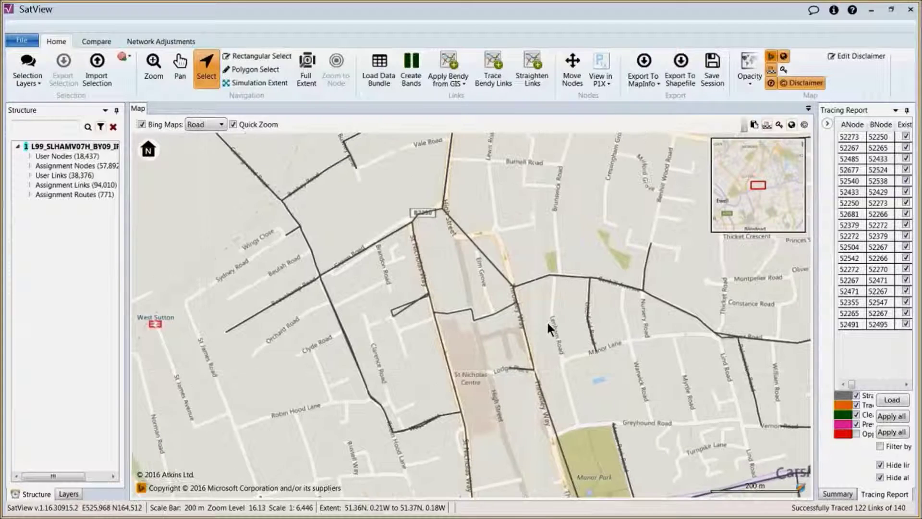
pyautogui.scroll(2, 471, 254)
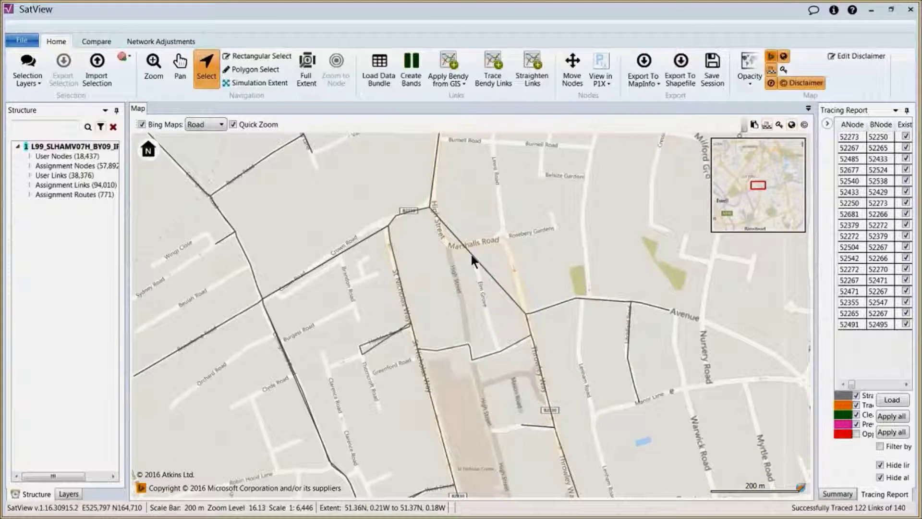
pyautogui.scroll(2, 471, 252)
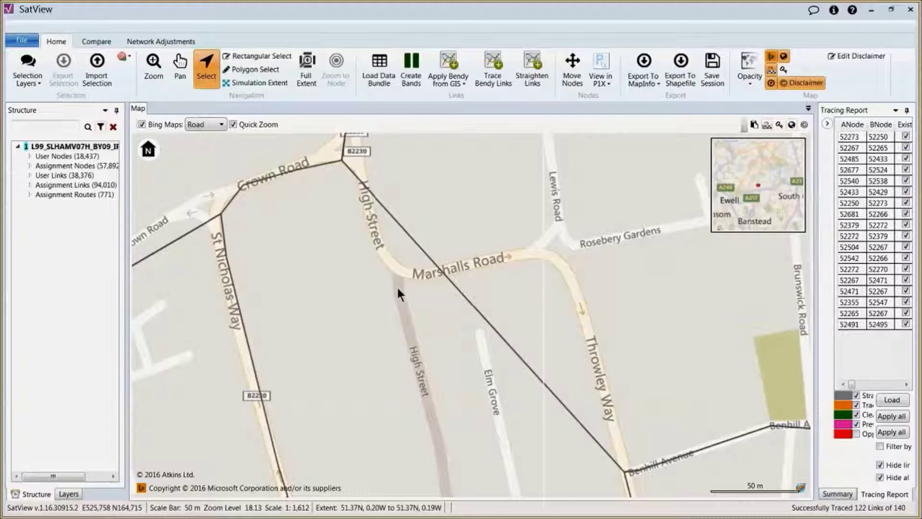
pyautogui.click(573, 75)
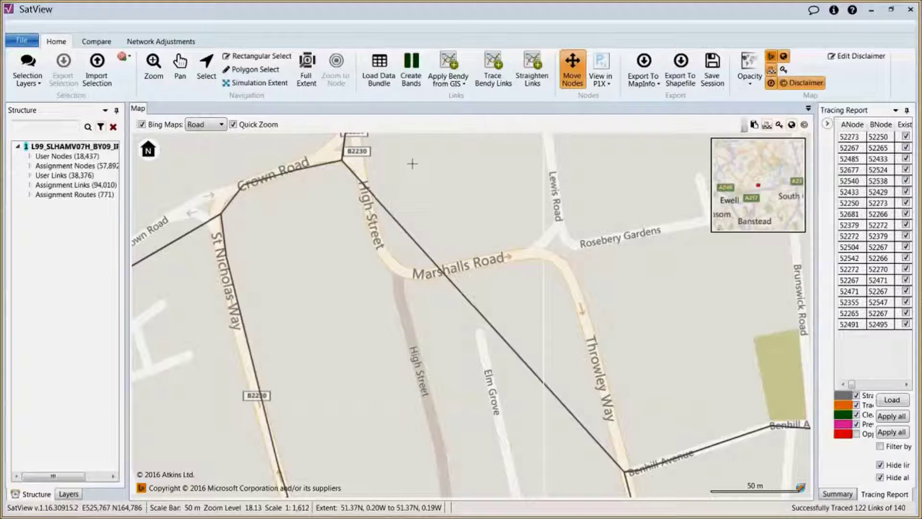
pyautogui.moveTo(343, 160); pyautogui.dragTo(342, 159)
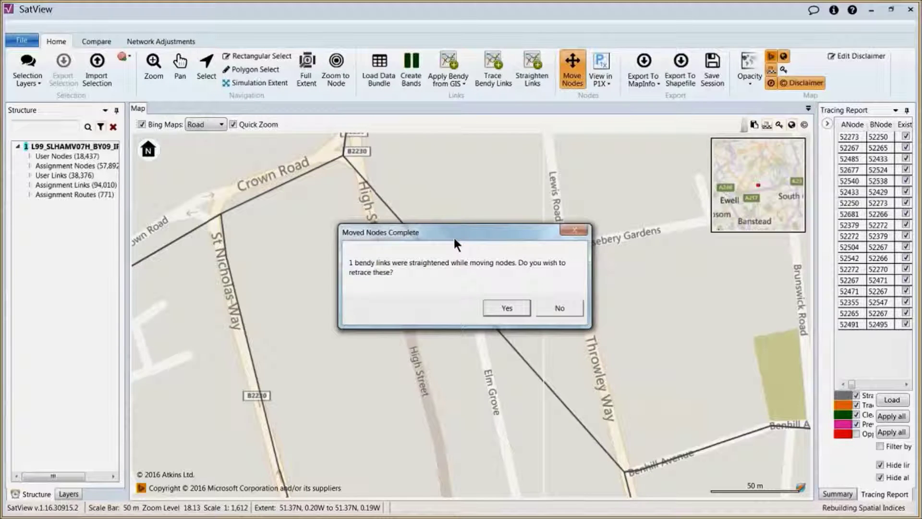
pyautogui.click(505, 305)
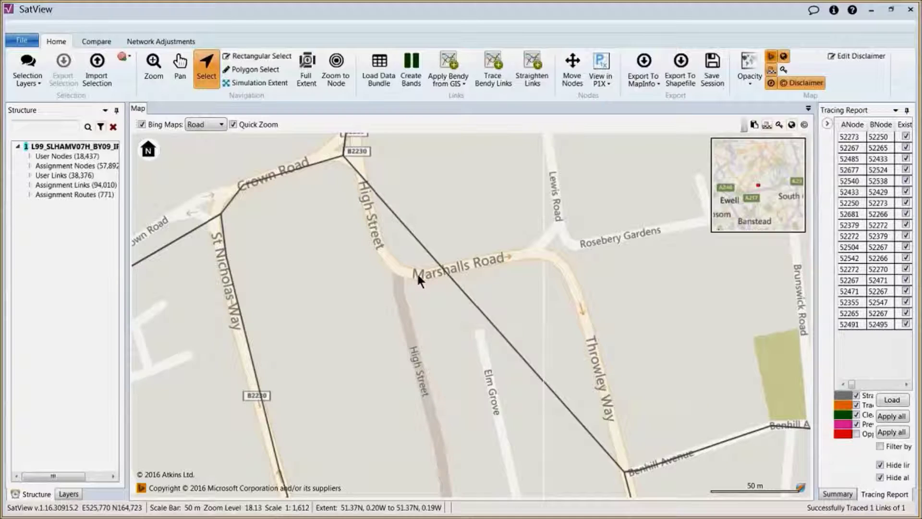
# Trace the straight link between High Street and Throwley Way automatically as a bendy link, and deselect it.
pyautogui.rightClick(420, 248)
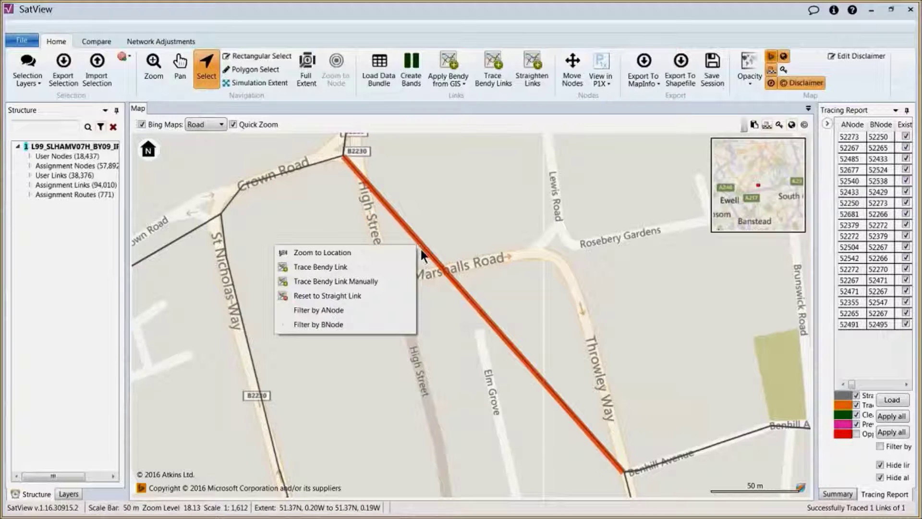
pyautogui.click(377, 267)
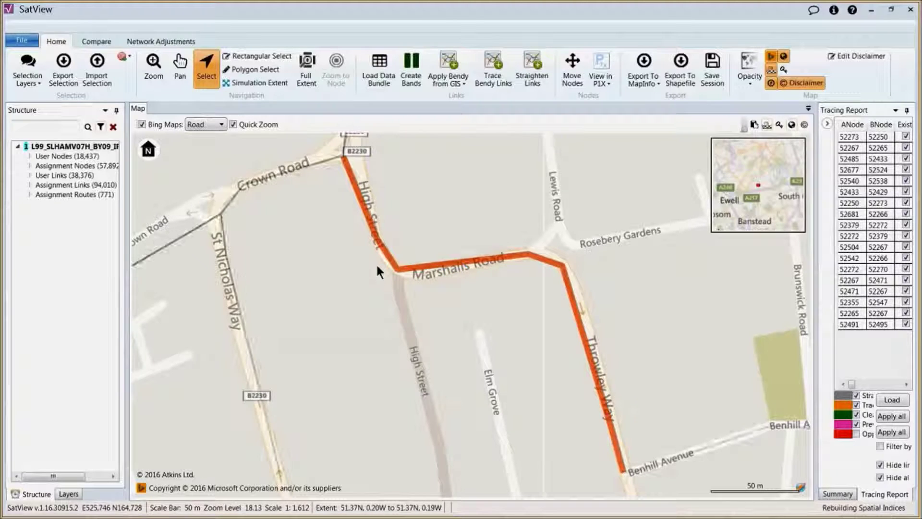
pyautogui.click(417, 303)
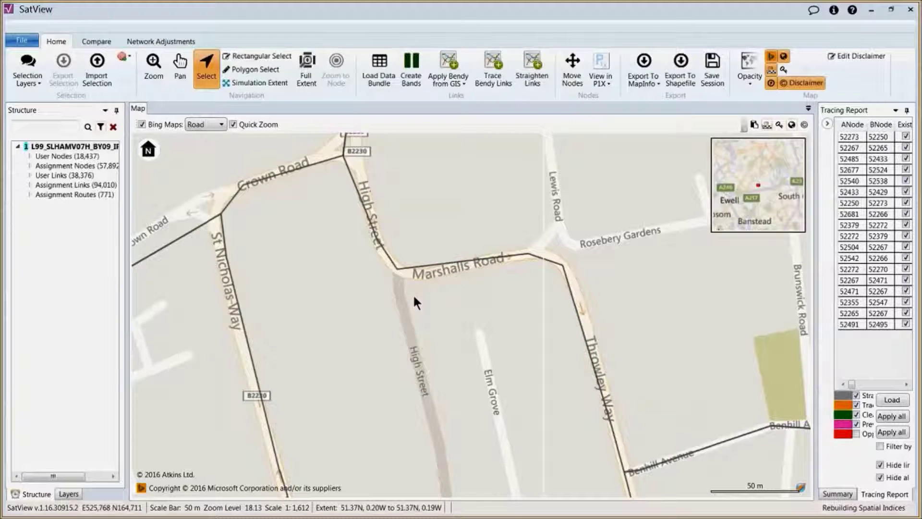
# Start a manual bendy trace for the straight Throwley Way link beside Manor Park, ending at Carshalton Road.
pyautogui.moveTo(496, 399); pyautogui.dragTo(427, 269)
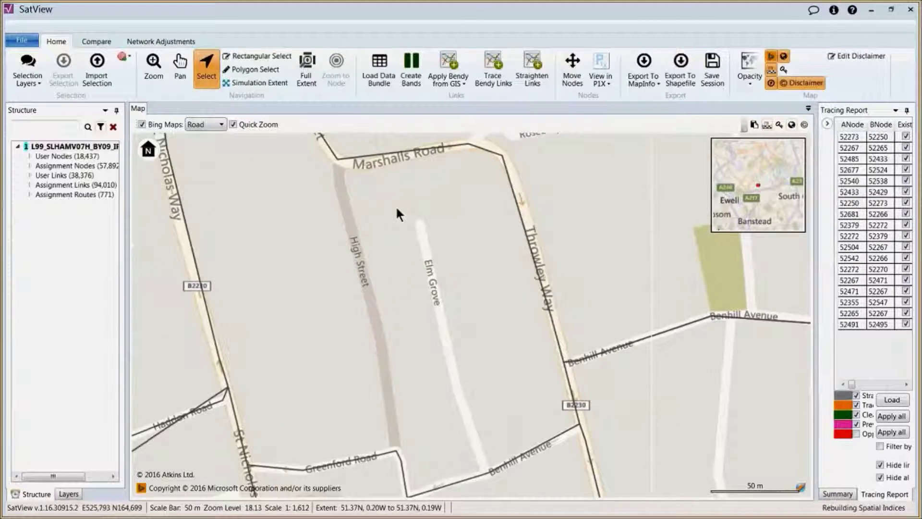
pyautogui.moveTo(503, 431); pyautogui.dragTo(422, 235)
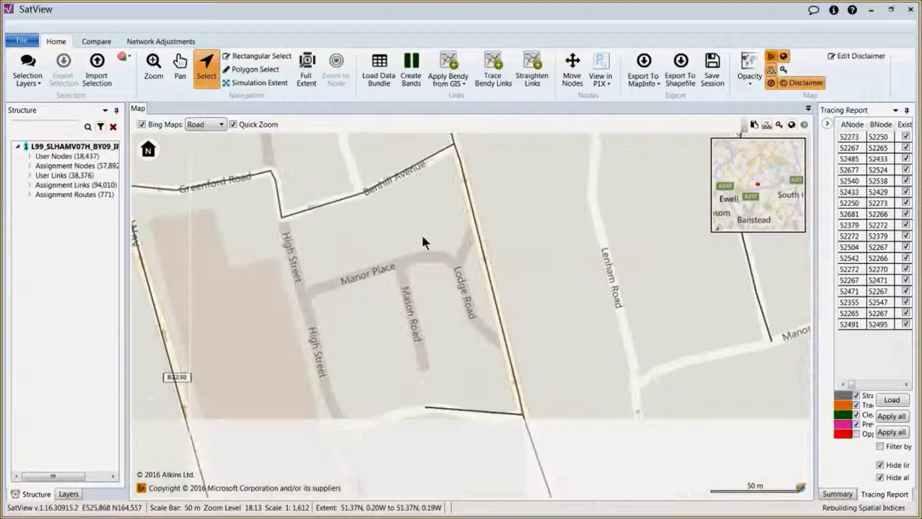
pyautogui.moveTo(479, 324); pyautogui.dragTo(498, 183)
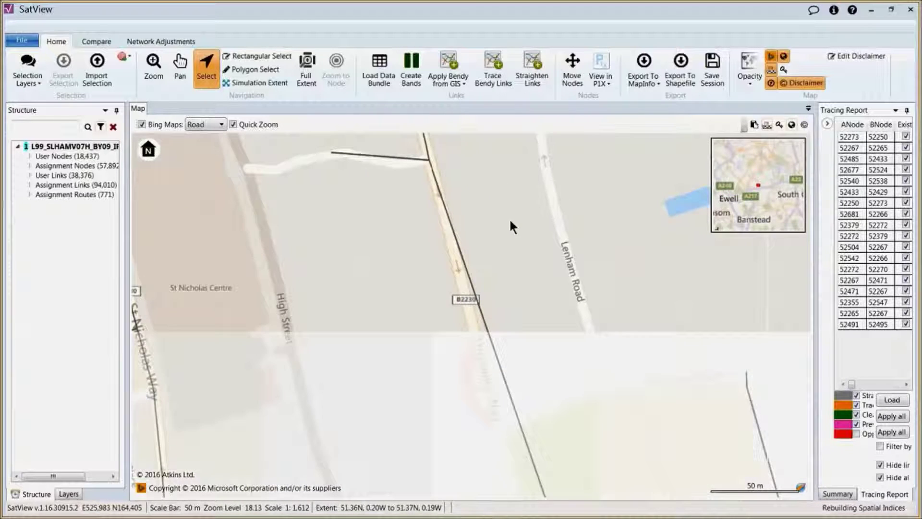
pyautogui.moveTo(552, 304); pyautogui.dragTo(534, 266)
pyautogui.scroll(-1, 534, 266)
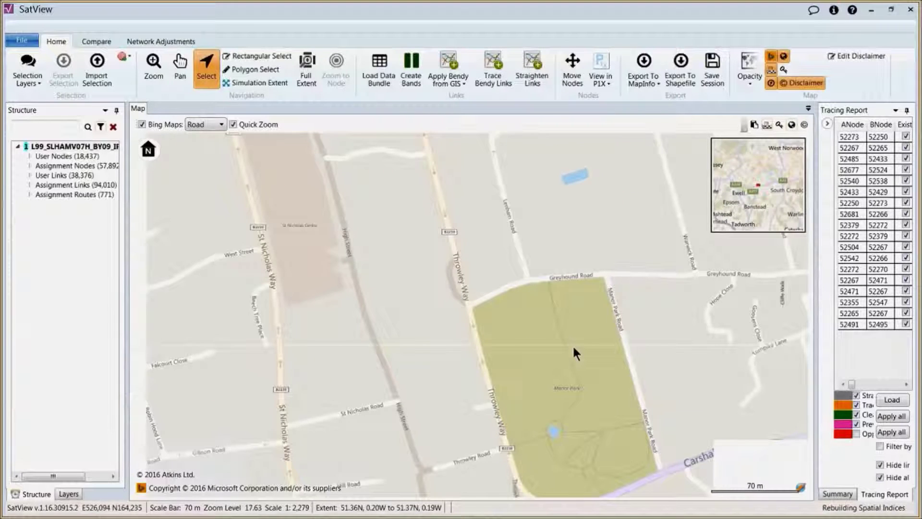
pyautogui.scroll(-1, 590, 364)
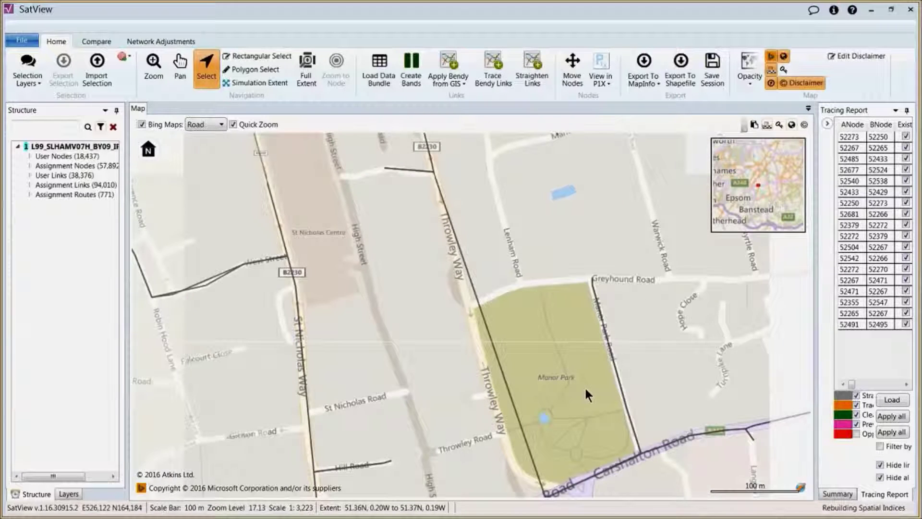
pyautogui.moveTo(584, 387); pyautogui.dragTo(575, 356)
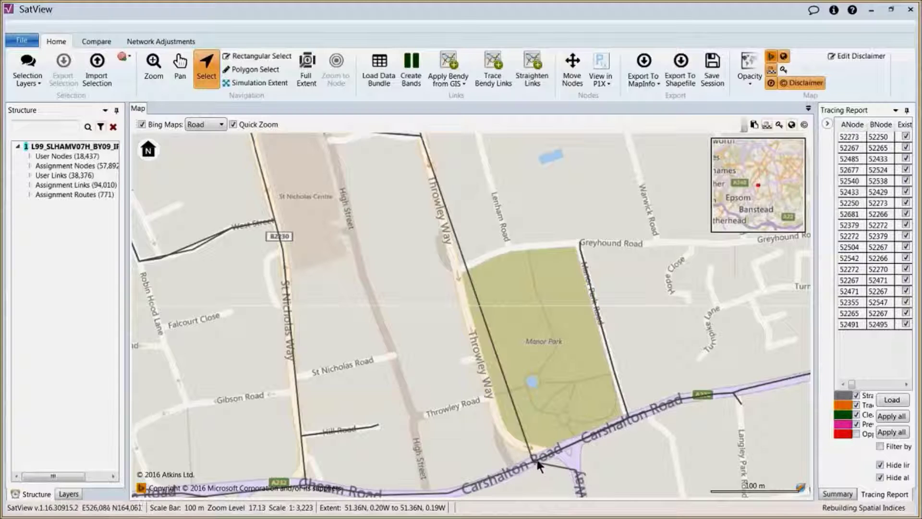
pyautogui.rightClick(486, 326)
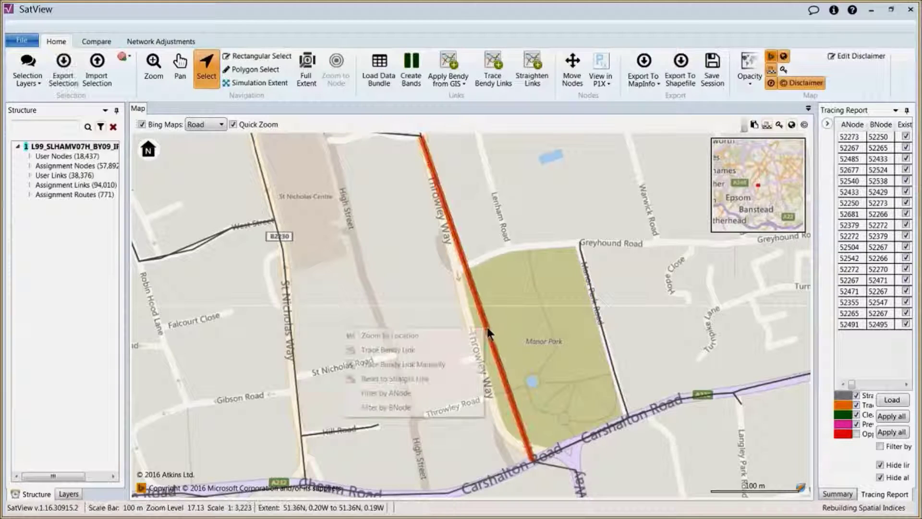
pyautogui.click(438, 365)
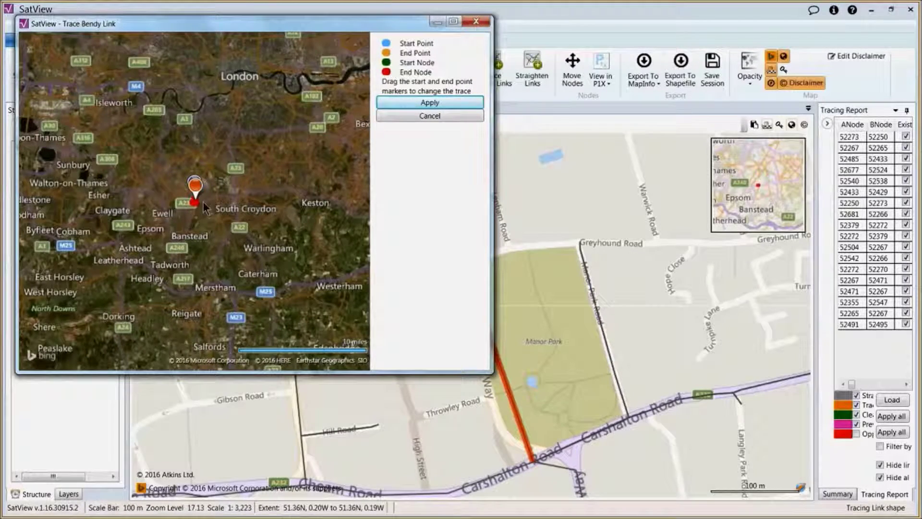
# Move the trace's end point off Carshalton Road onto Throwley Way just short of the junction, and apply the trace.
pyautogui.scroll(8, 195, 209)
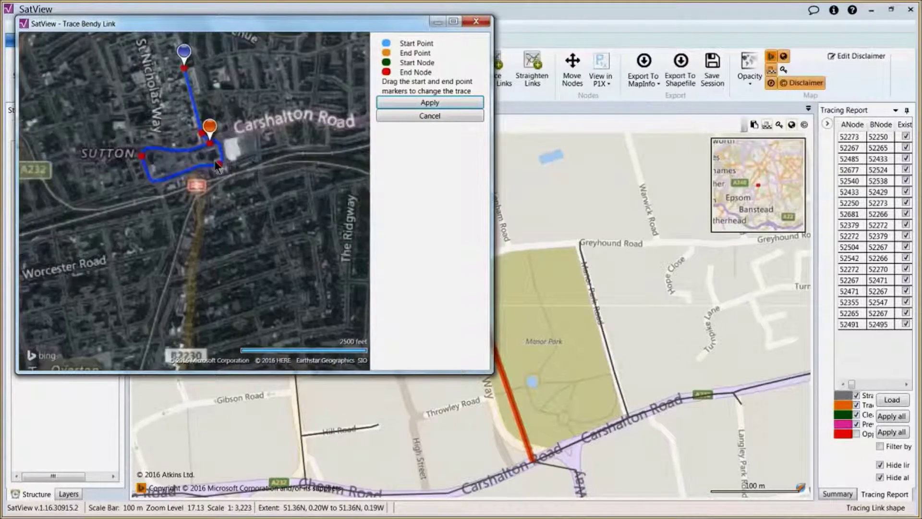
pyautogui.scroll(2, 210, 86)
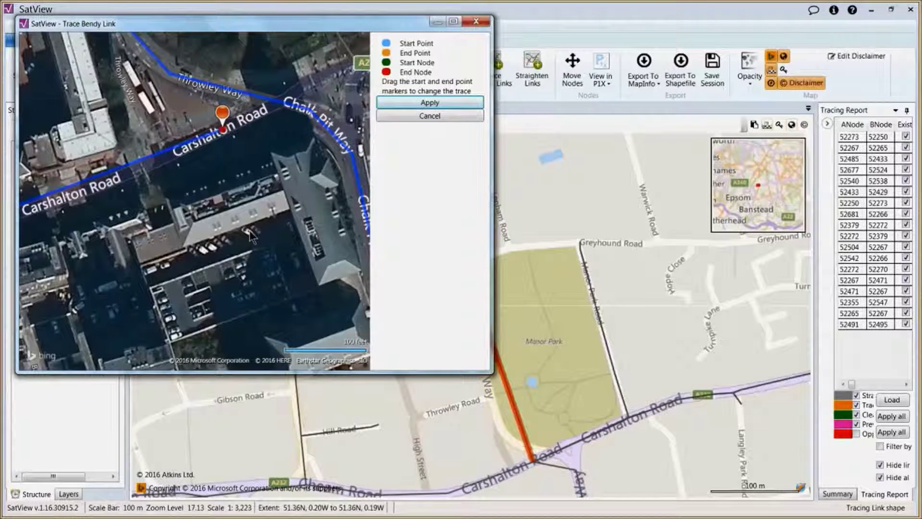
pyautogui.moveTo(224, 120)
pyautogui.mouseDown()
pyautogui.moveTo(255, 228)
pyautogui.moveTo(200, 182)
pyautogui.mouseUp()
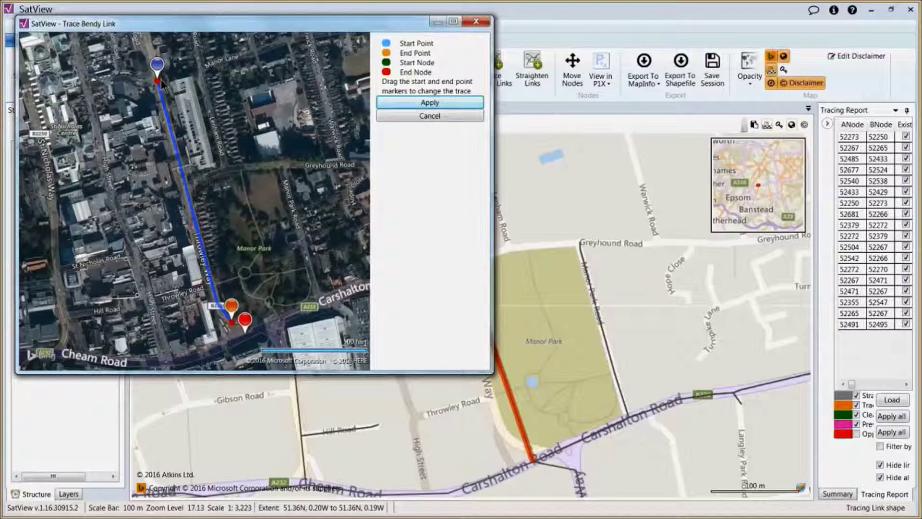
pyautogui.moveTo(221, 217); pyautogui.dragTo(217, 198)
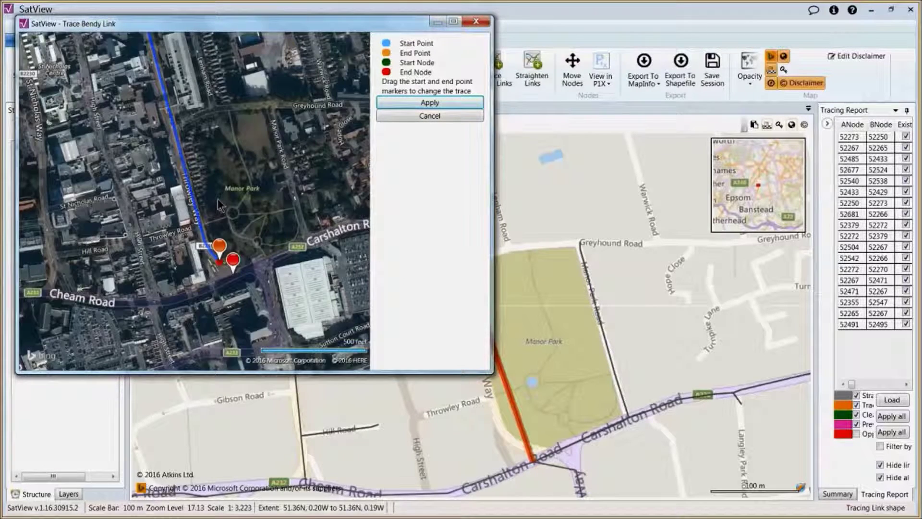
pyautogui.scroll(2, 217, 198)
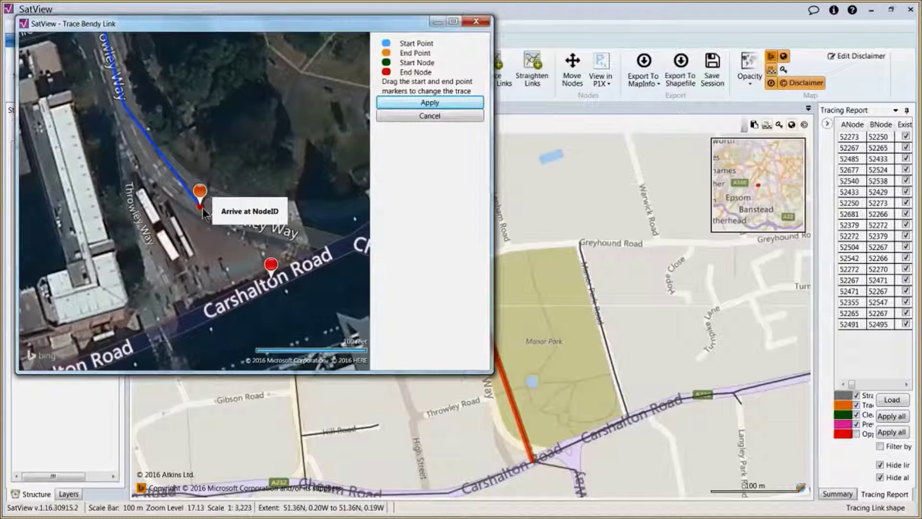
pyautogui.click(427, 102)
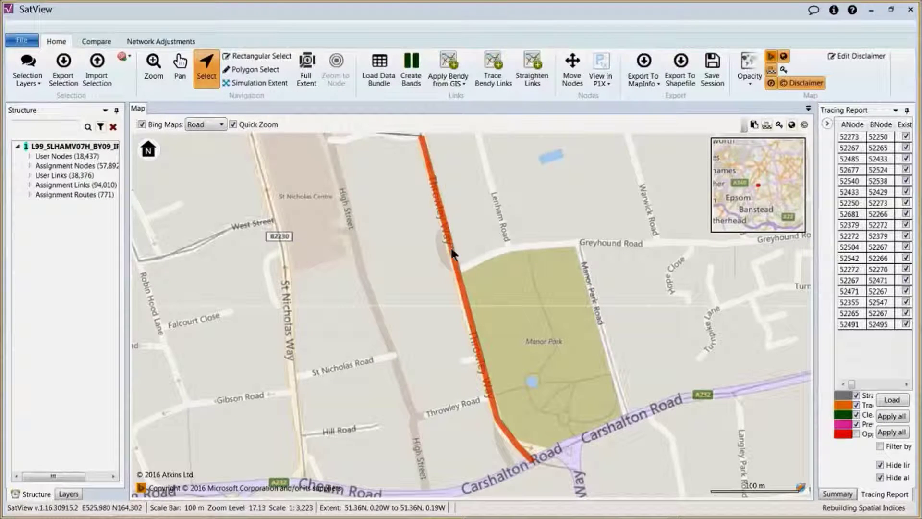
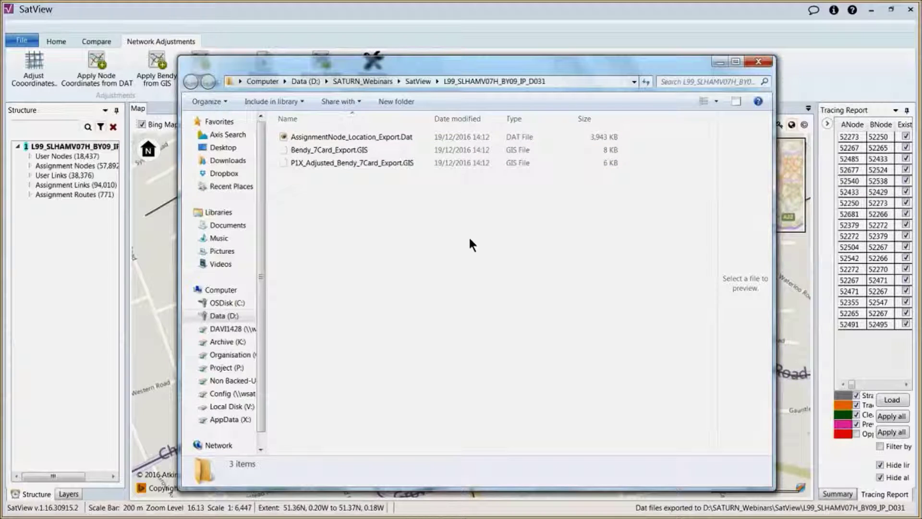
# Export the node coordinates to a SATURN 55555 card and highlight Node_5Card_Export.DAT in the export folder, then return to the map.
pyautogui.click(718, 62)
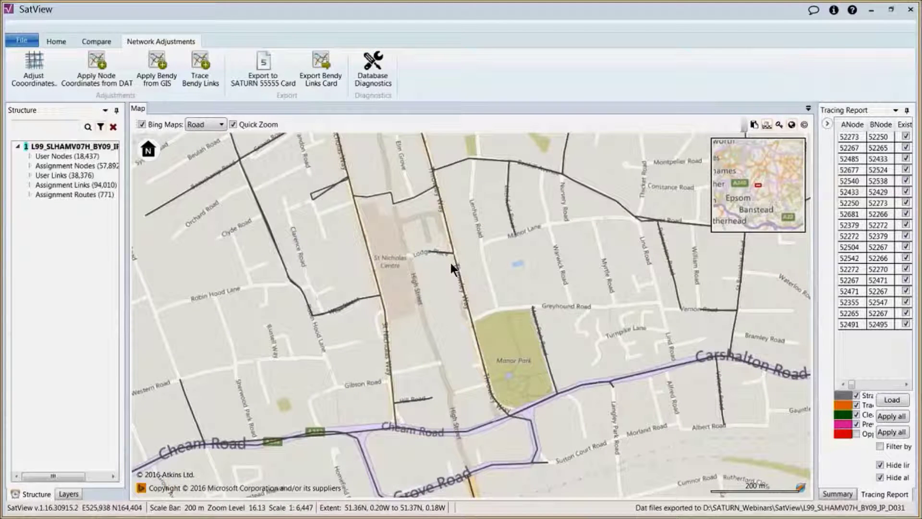
pyautogui.click(262, 65)
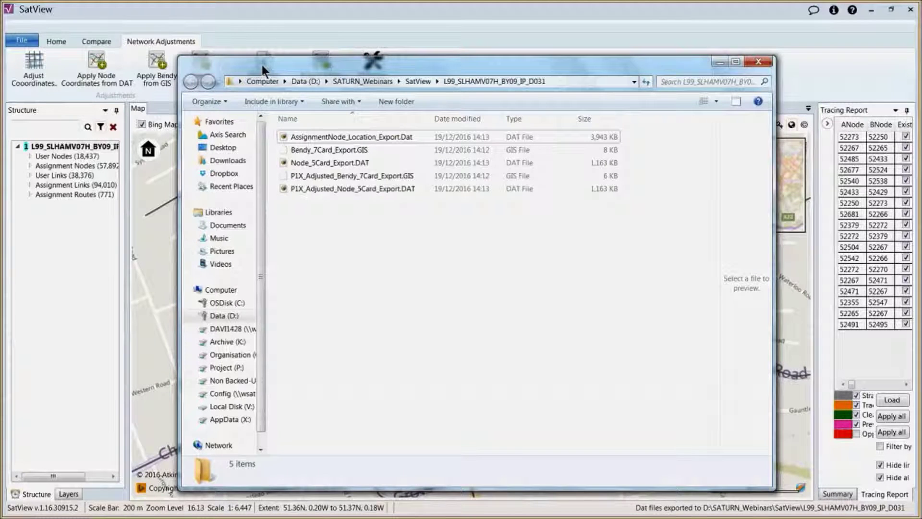
pyautogui.click(355, 164)
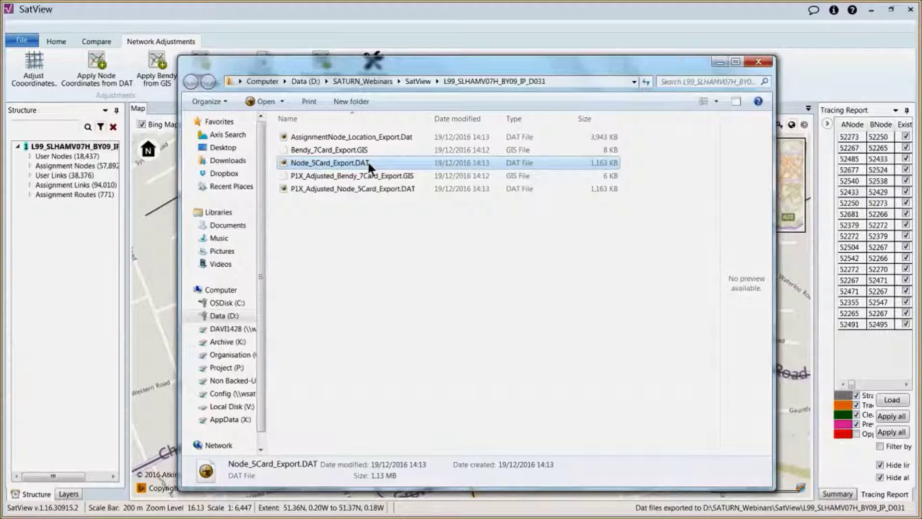
pyautogui.click(718, 65)
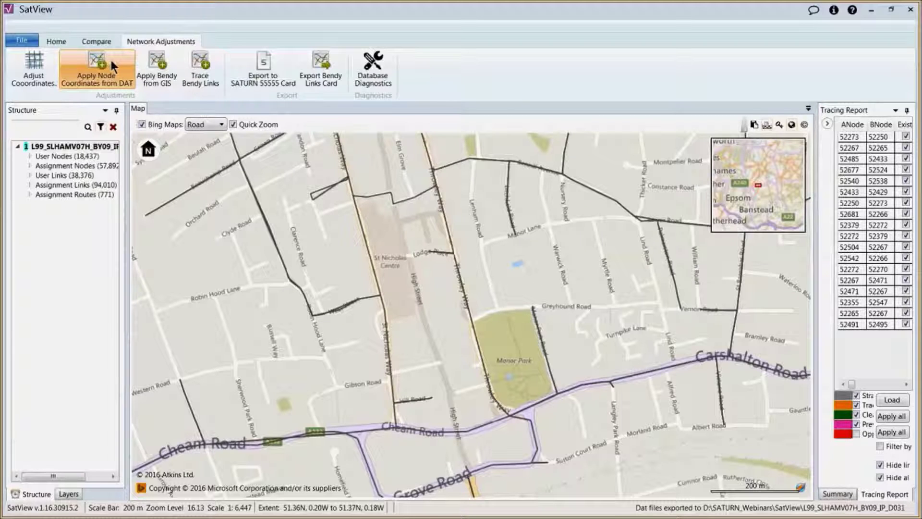
pyautogui.click(56, 41)
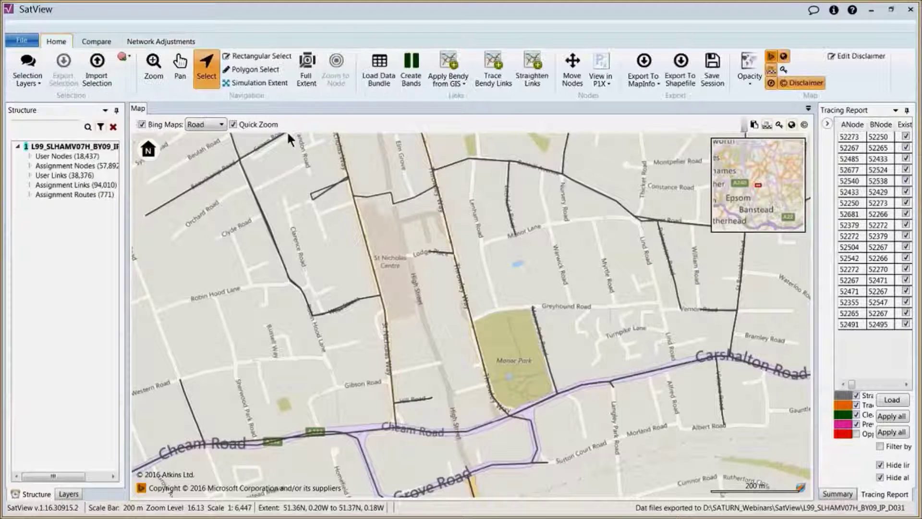